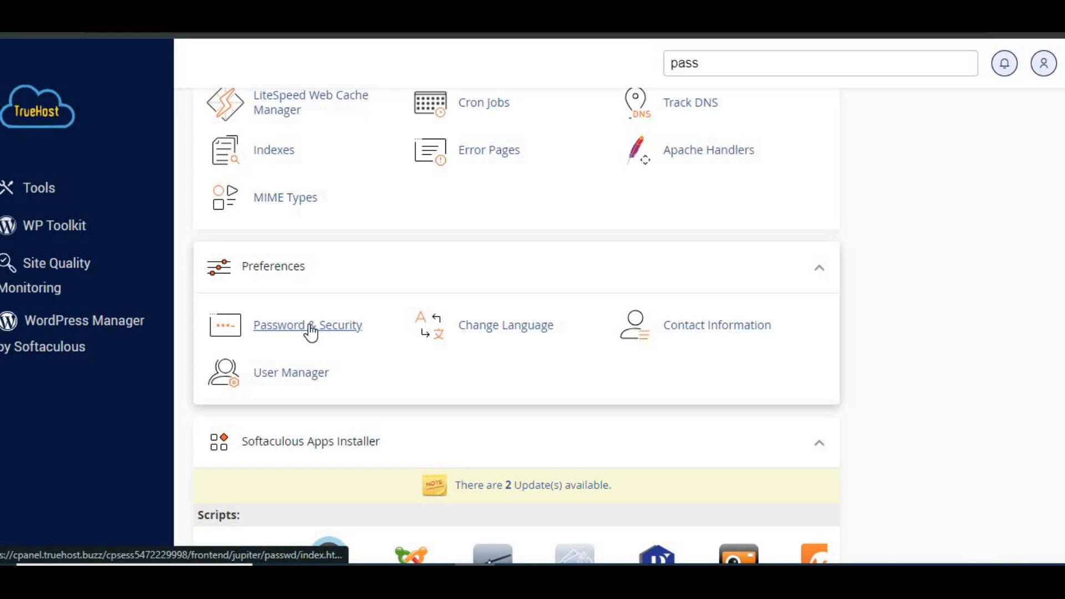
Open Password & Security and copy a new password produced by the Password Generator
{"action": "left_click", "coordinate": [312, 326]}
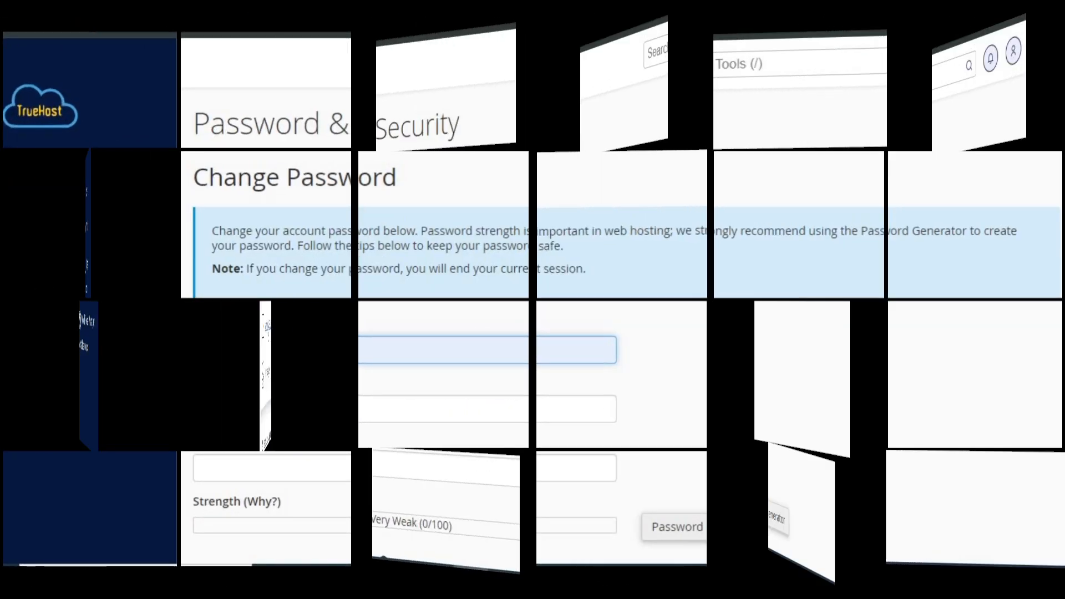
{"action": "scroll", "coordinate": [269, 247], "scroll_direction": "down", "scroll_amount": 4}
{"action": "left_click", "coordinate": [735, 307]}
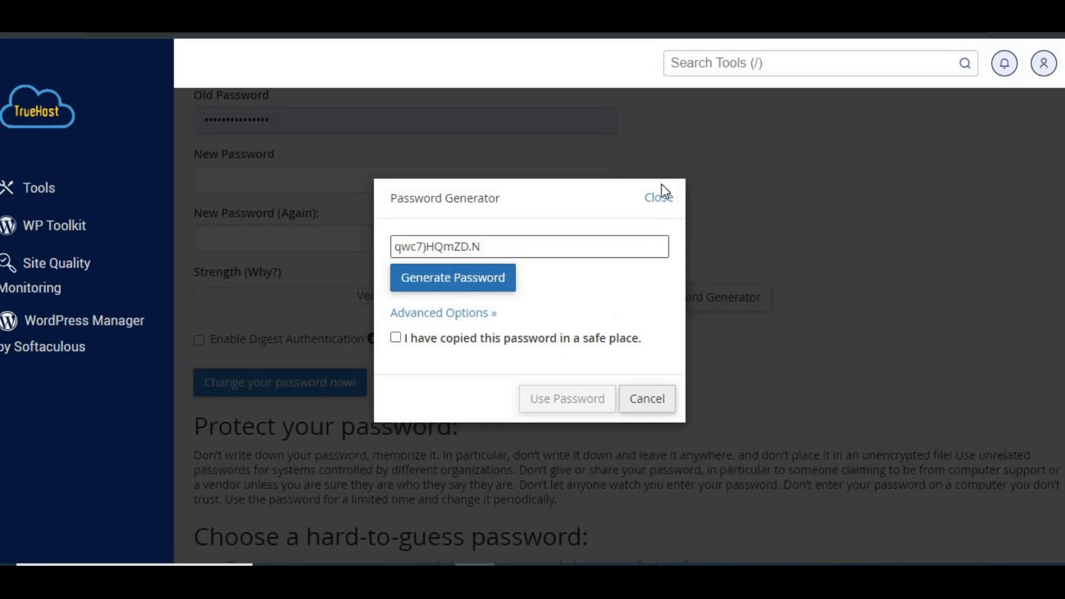
{"action": "left_click", "coordinate": [654, 200]}
{"action": "scroll", "coordinate": [498, 411], "scroll_direction": "down", "scroll_amount": 2}
{"action": "scroll", "coordinate": [555, 266], "scroll_direction": "up", "scroll_amount": 1}
{"action": "left_click", "coordinate": [718, 239]}
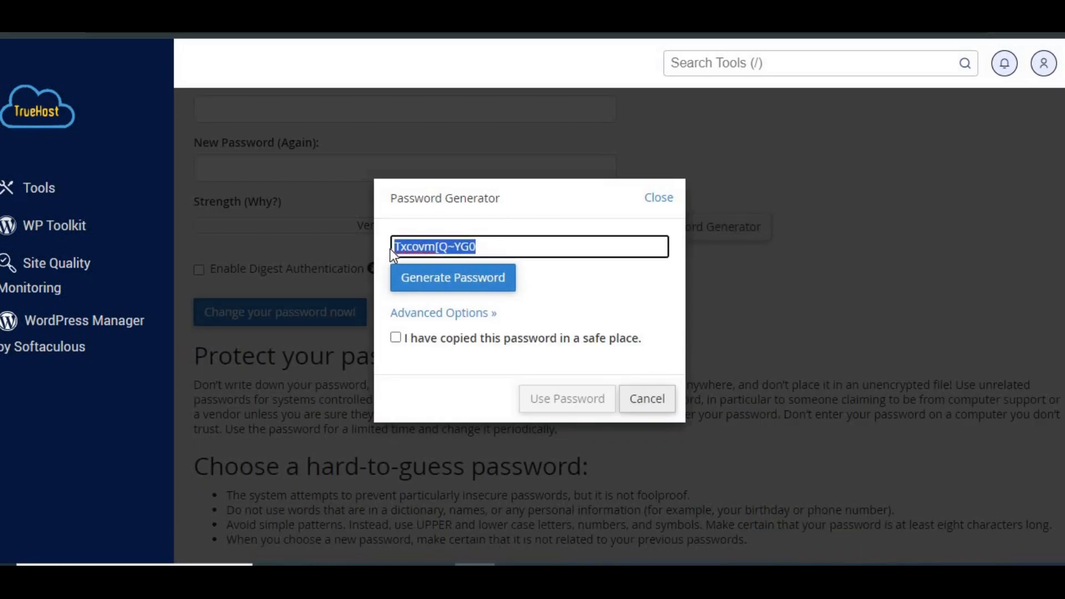
{"action": "left_click", "coordinate": [647, 398]}
Fill in the New Password field and its confirmation field with the generated account password
{"action": "scroll", "coordinate": [388, 250], "scroll_direction": "up", "scroll_amount": 3}
{"action": "left_click", "coordinate": [266, 241]}
{"action": "key", "text": "ctrl+v"}
{"action": "left_click", "coordinate": [200, 302]}
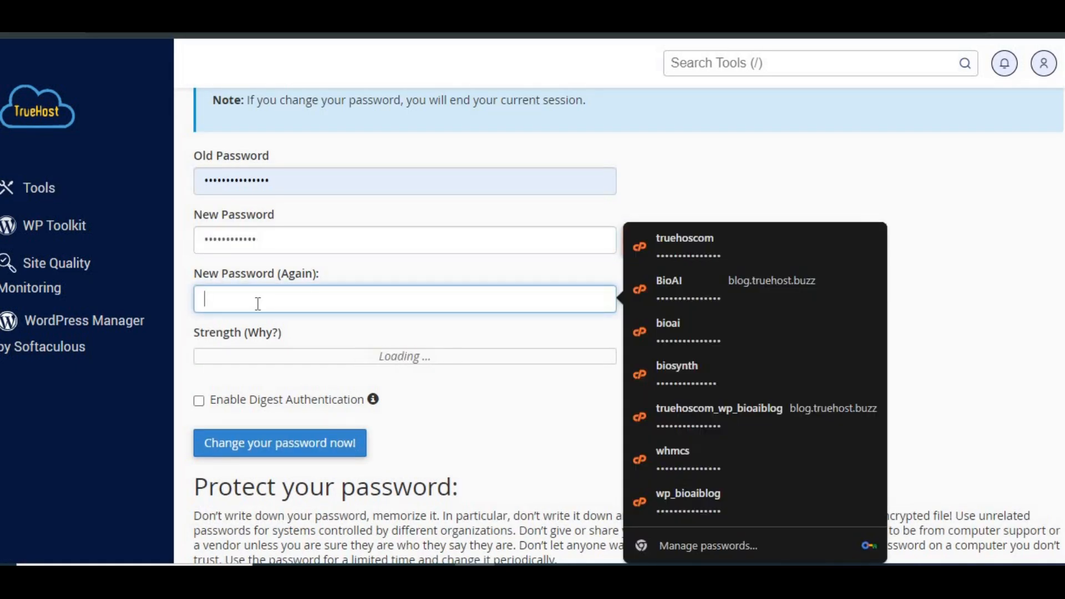
{"action": "key", "text": "ctrl+v"}
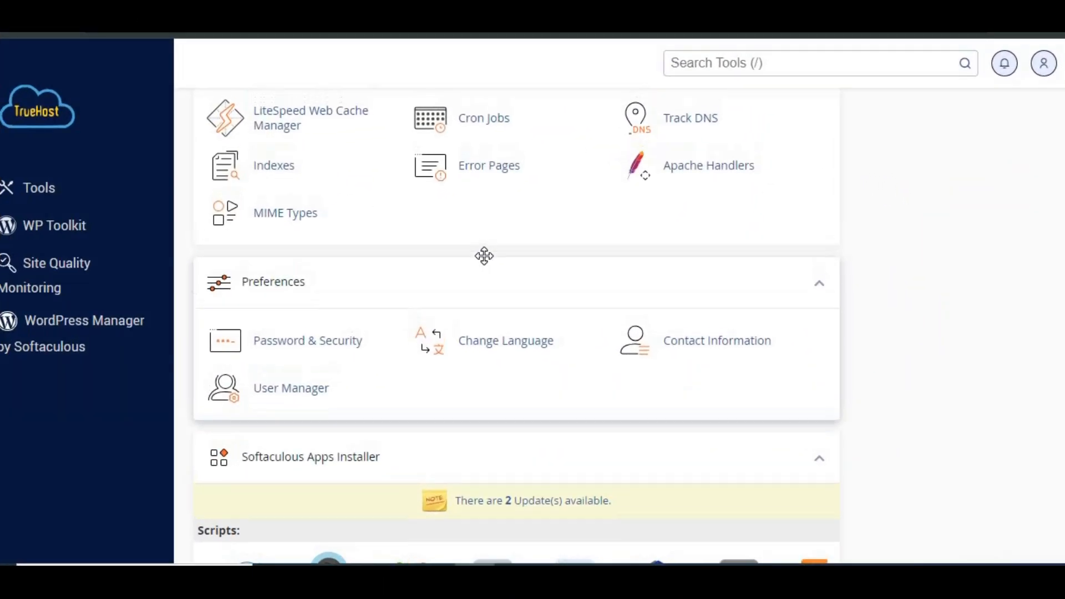
Open the Two-Factor Authentication setup and review the QR code, the manual configuration details and the security code entry
{"action": "scroll", "coordinate": [483, 255], "scroll_direction": "up", "scroll_amount": 10}
{"action": "scroll", "coordinate": [484, 256], "scroll_direction": "up", "scroll_amount": 5}
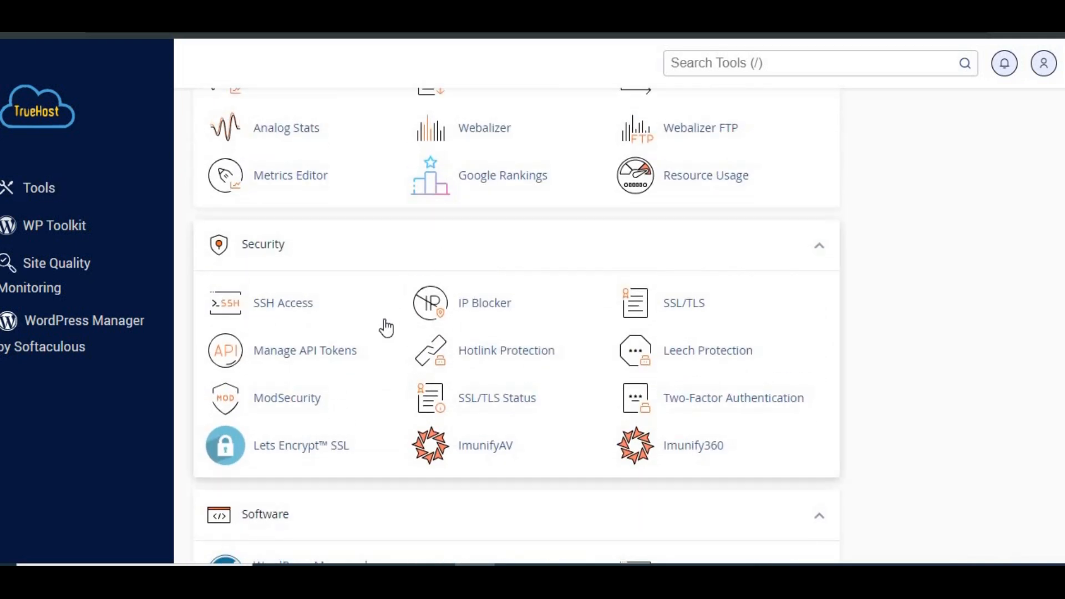
{"action": "left_click", "coordinate": [691, 411]}
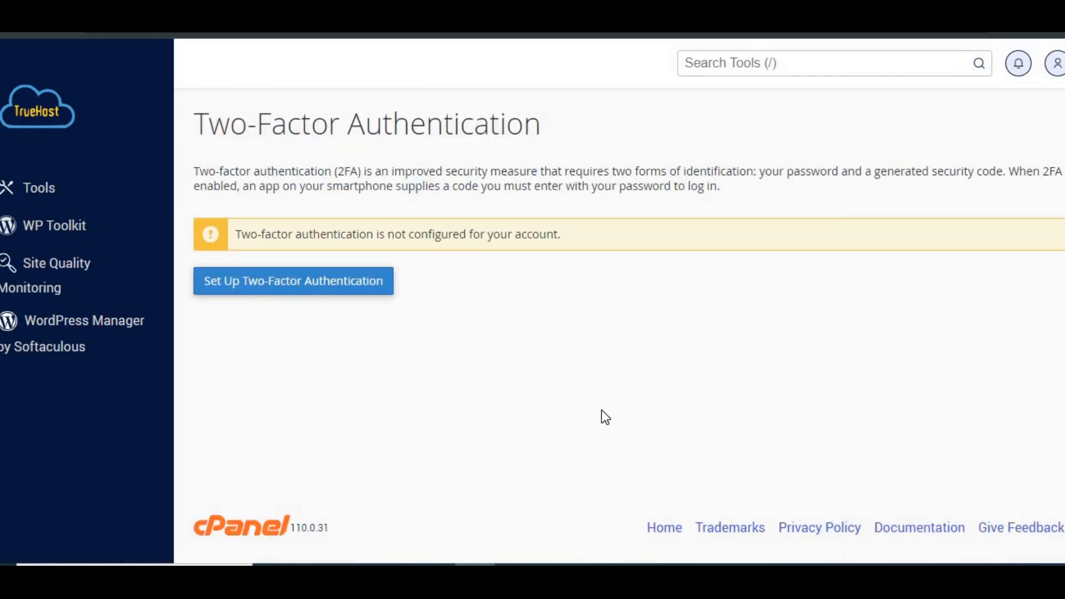
{"action": "left_click", "coordinate": [353, 295]}
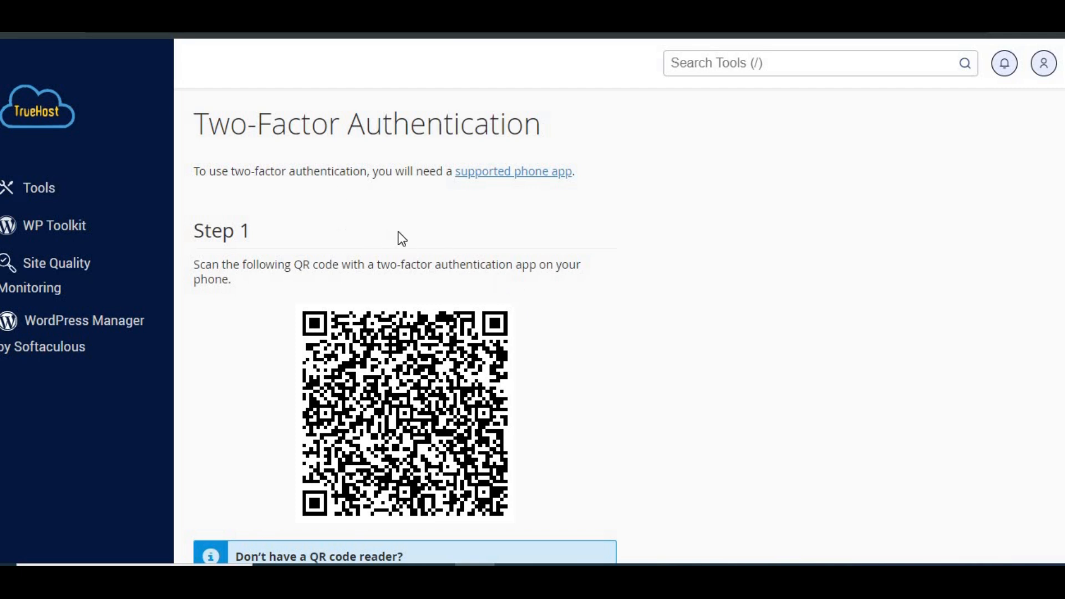
{"action": "scroll", "coordinate": [402, 238], "scroll_direction": "down", "scroll_amount": 2}
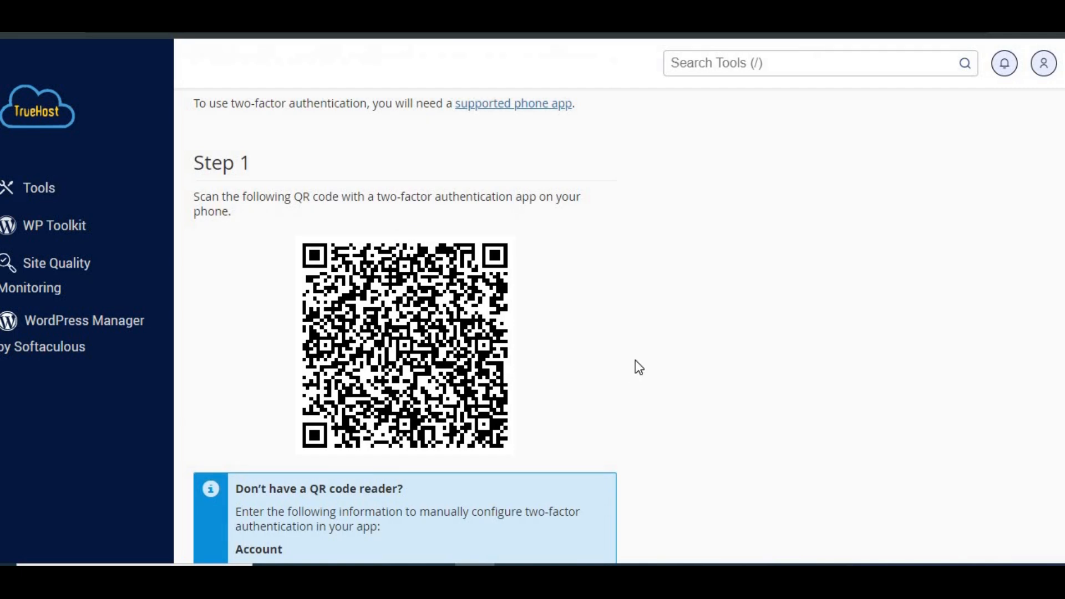
{"action": "scroll", "coordinate": [636, 360], "scroll_direction": "down", "scroll_amount": 4}
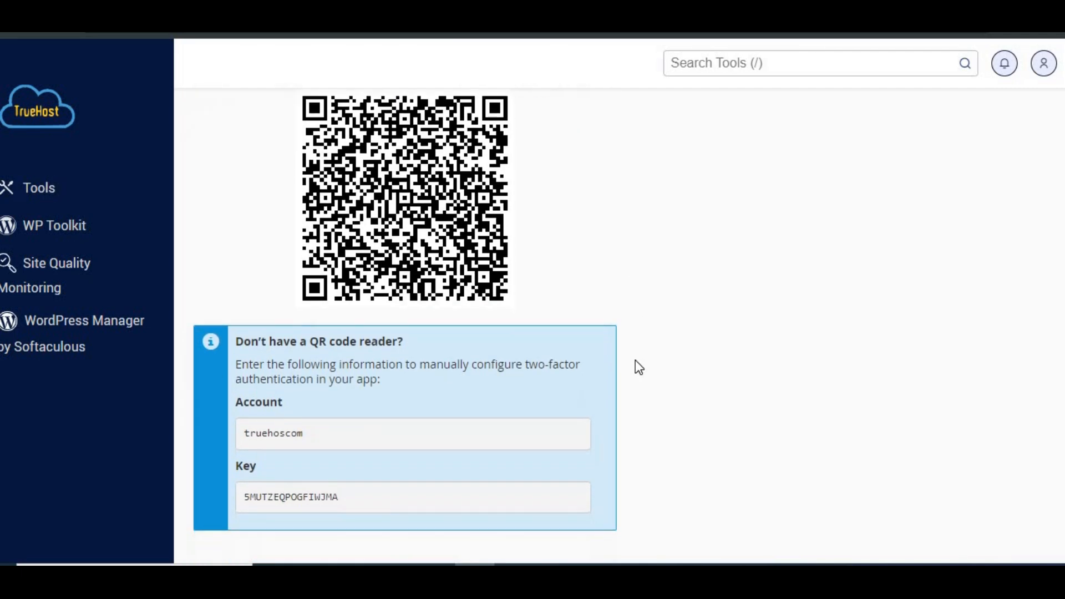
{"action": "scroll", "coordinate": [635, 361], "scroll_direction": "down", "scroll_amount": 3}
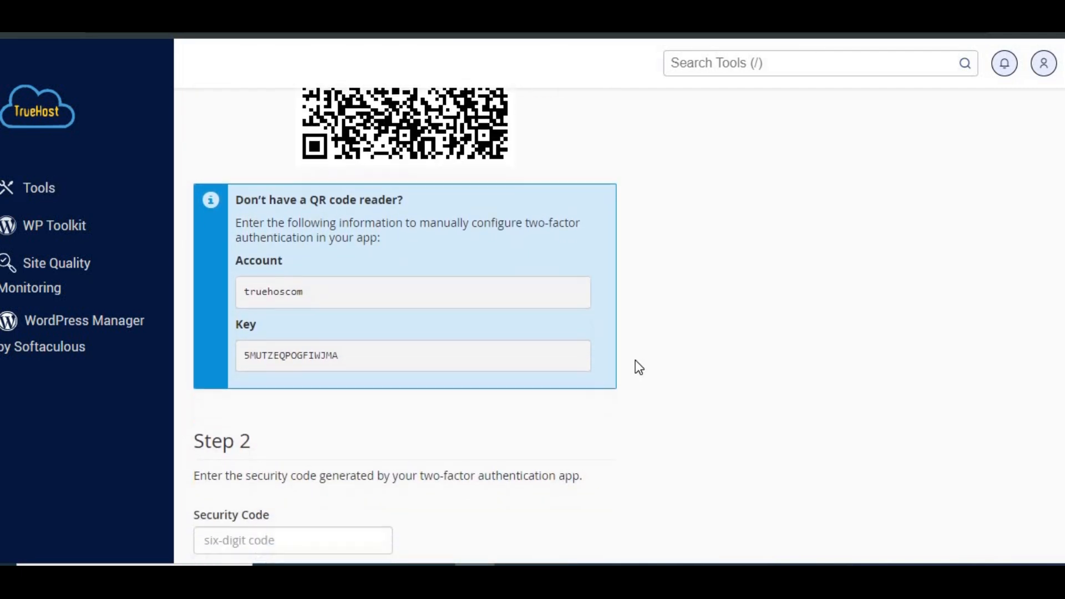
{"action": "scroll", "coordinate": [635, 361], "scroll_direction": "down", "scroll_amount": 2}
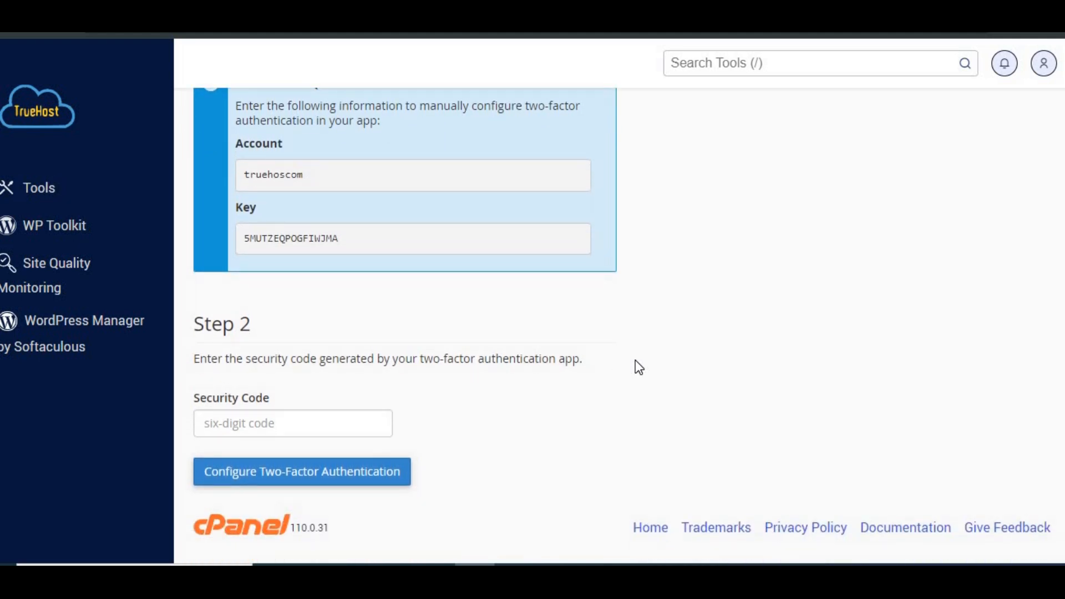
{"action": "scroll", "coordinate": [634, 362], "scroll_direction": "up", "scroll_amount": 1}
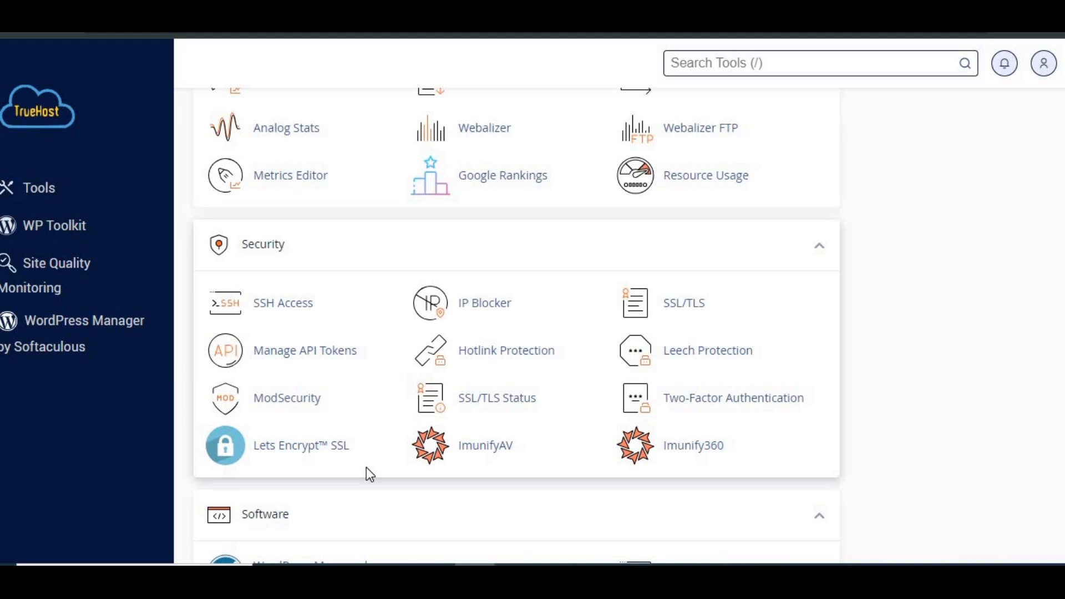
Block the IP range 192.168.0.1-192.168.0.40 with IP Blocker and go back to the IP Blocker page
{"action": "left_click", "coordinate": [473, 314]}
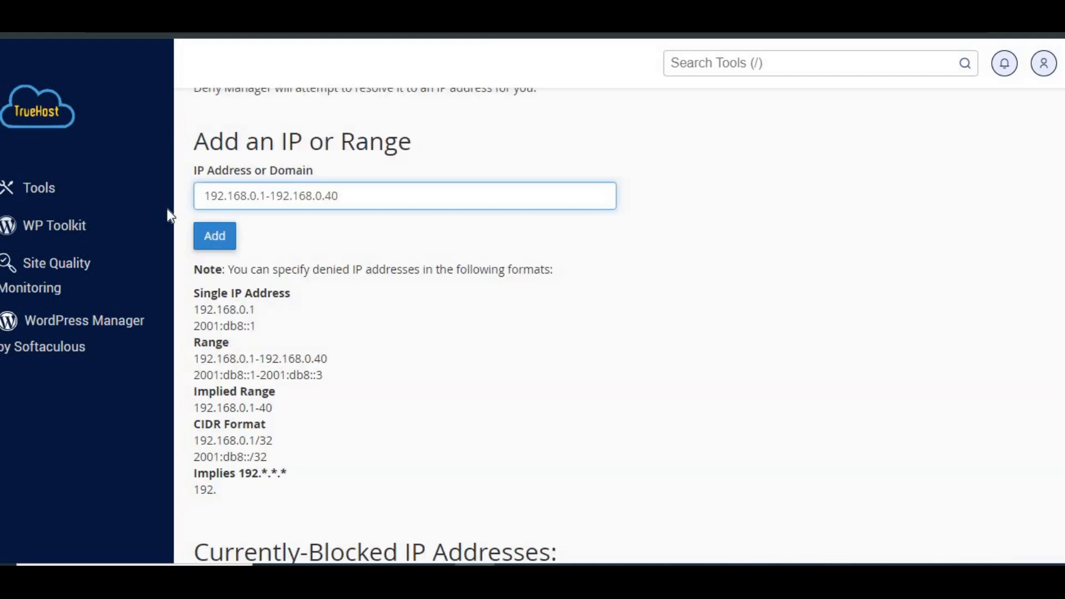
{"action": "left_click", "coordinate": [208, 235]}
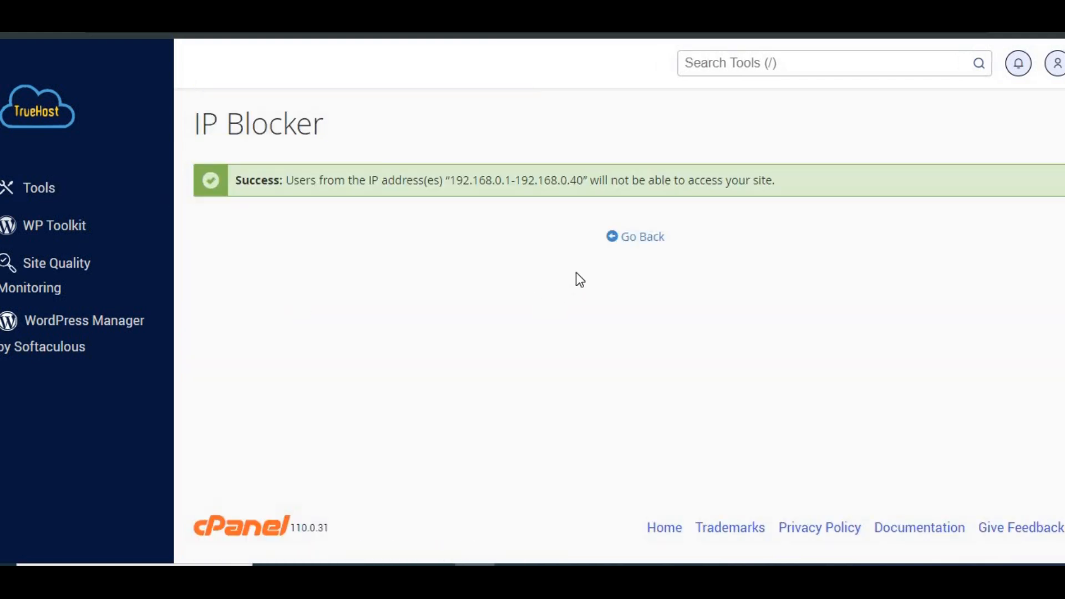
{"action": "left_click", "coordinate": [613, 239]}
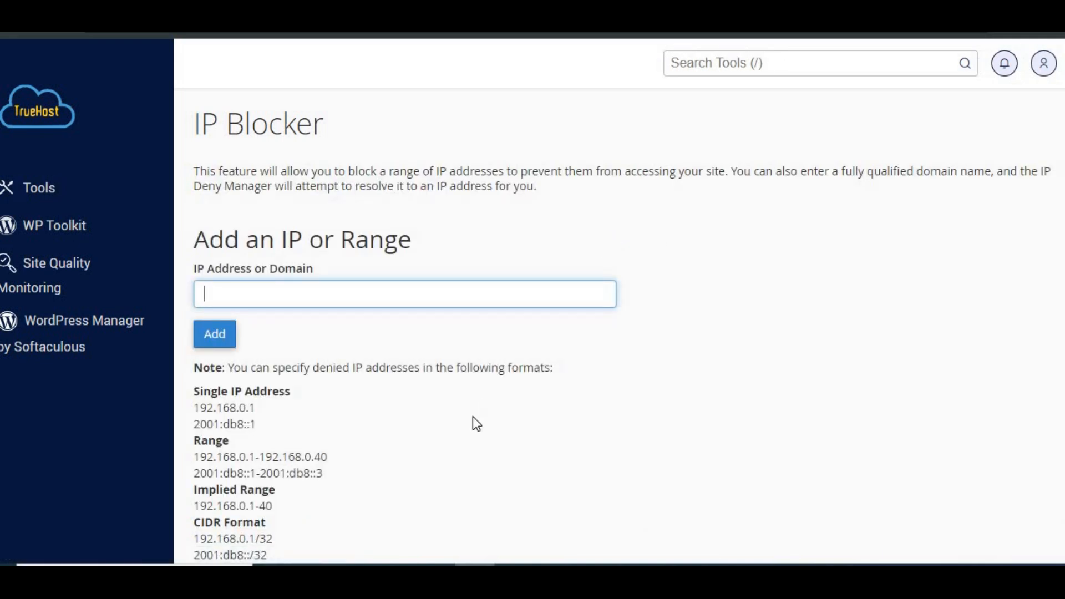
{"action": "scroll", "coordinate": [476, 424], "scroll_direction": "down", "scroll_amount": 8}
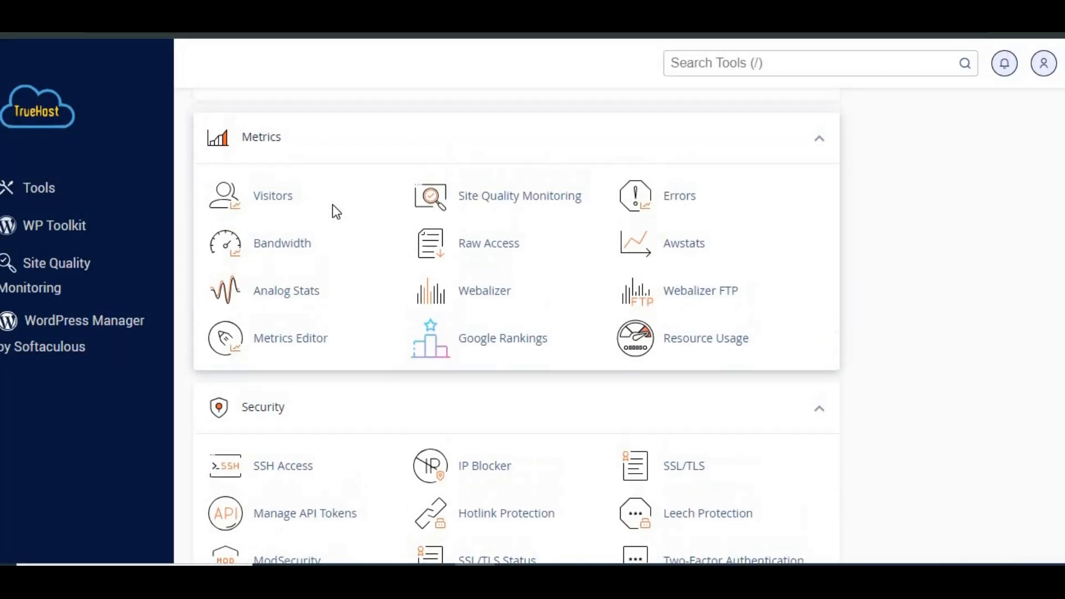
Find File Manager among the cPanel tools and open it
{"action": "scroll", "coordinate": [333, 206], "scroll_direction": "down", "scroll_amount": 10}
{"action": "scroll", "coordinate": [333, 209], "scroll_direction": "up", "scroll_amount": 10}
{"action": "left_click", "coordinate": [287, 187]}
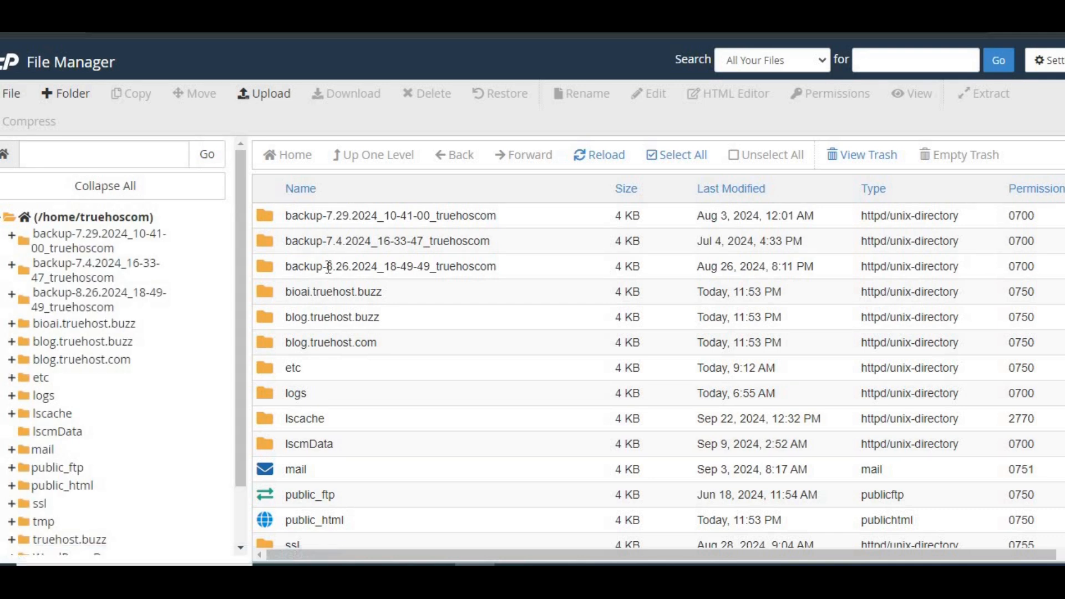
Set the permissions of logs.zip to 600, granting read and write to the user only
{"action": "scroll", "coordinate": [875, 458], "scroll_direction": "down", "scroll_amount": 7}
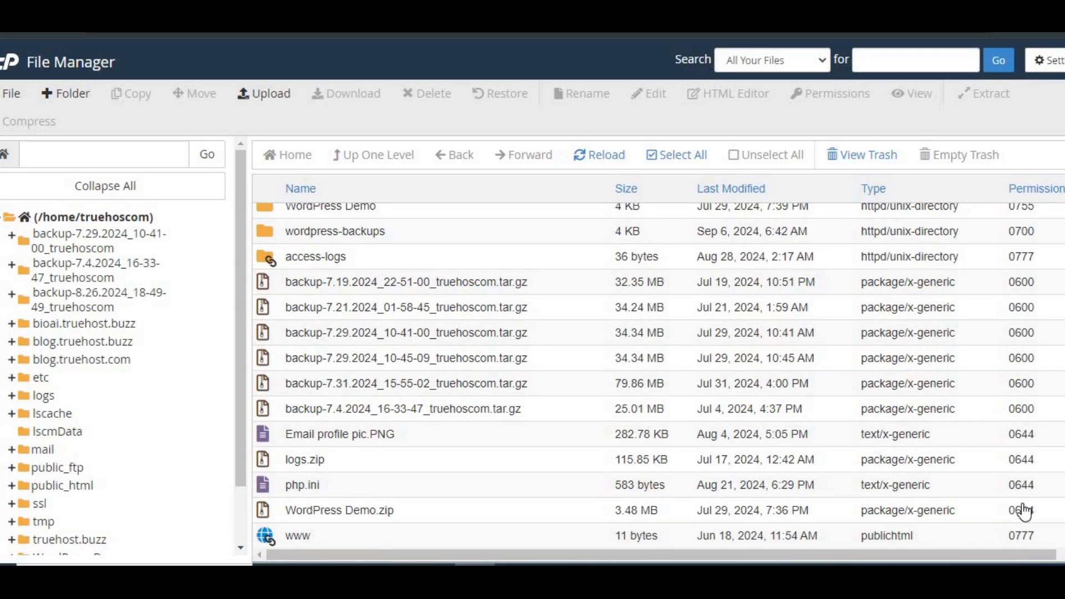
{"action": "scroll", "coordinate": [1028, 361], "scroll_direction": "up", "scroll_amount": 1}
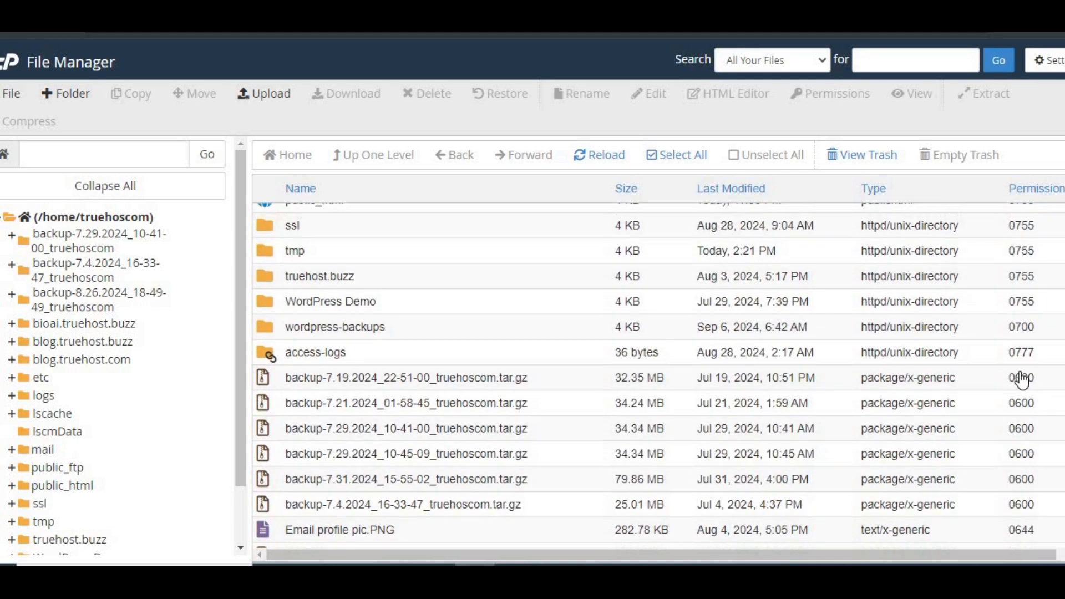
{"action": "scroll", "coordinate": [1022, 375], "scroll_direction": "down", "scroll_amount": 1}
{"action": "right_click", "coordinate": [1016, 504]}
{"action": "left_click", "coordinate": [1000, 461]}
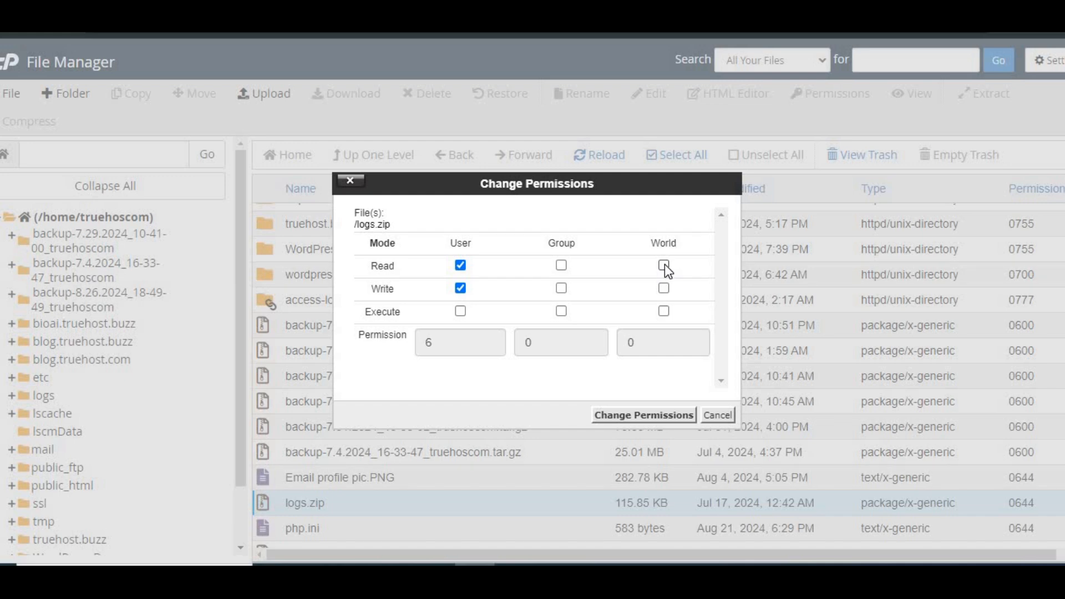
{"action": "left_click", "coordinate": [623, 416]}
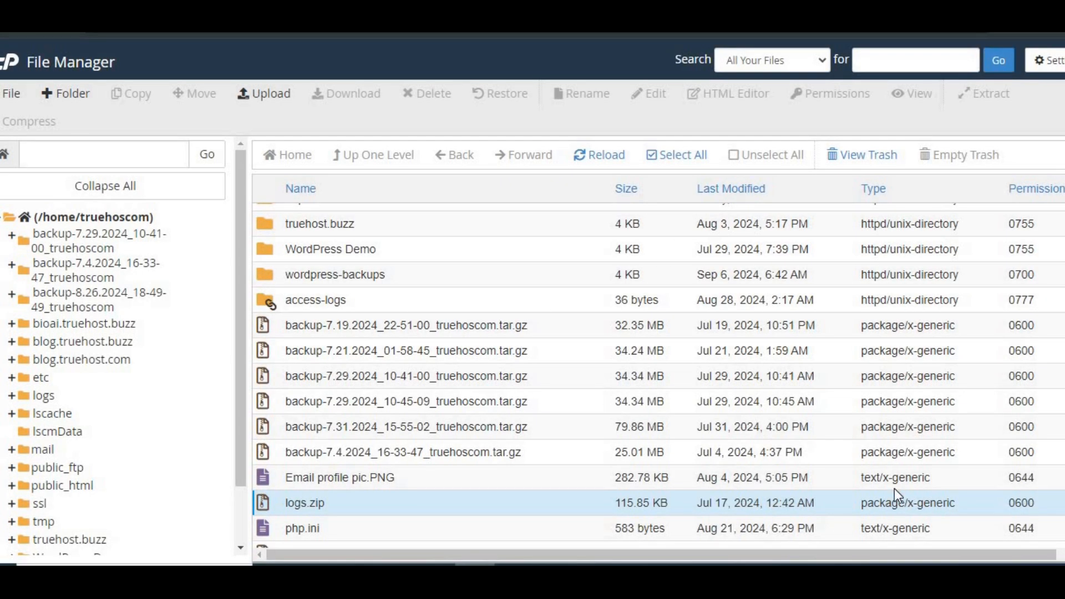
Inspect the permission settings of the lscache folder and close them without saving
{"action": "scroll", "coordinate": [895, 488], "scroll_direction": "down", "scroll_amount": 2}
{"action": "scroll", "coordinate": [896, 488], "scroll_direction": "up", "scroll_amount": 6}
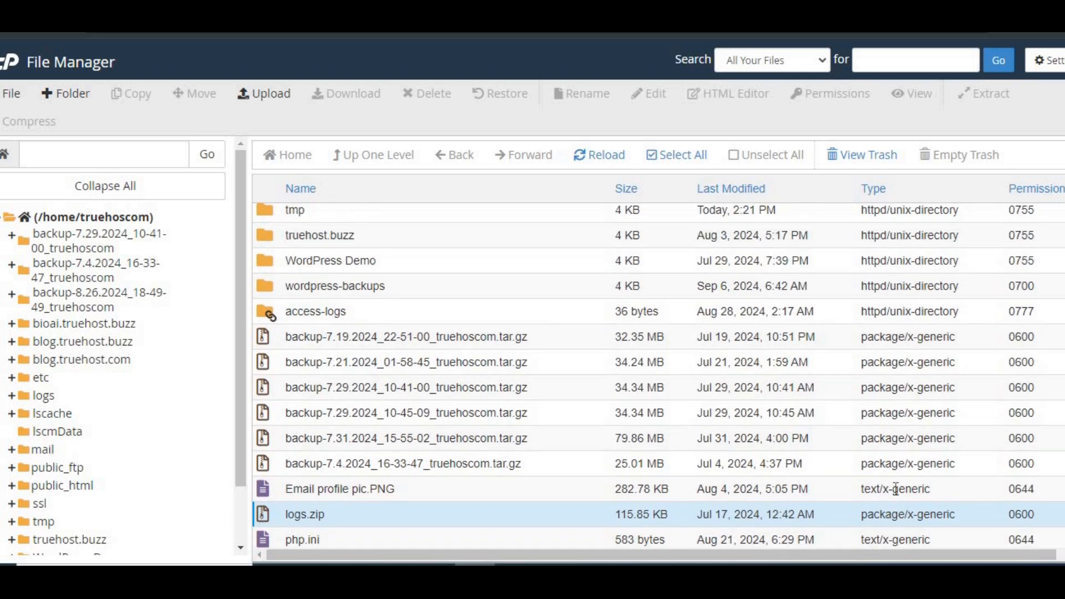
{"action": "scroll", "coordinate": [896, 488], "scroll_direction": "up", "scroll_amount": 2}
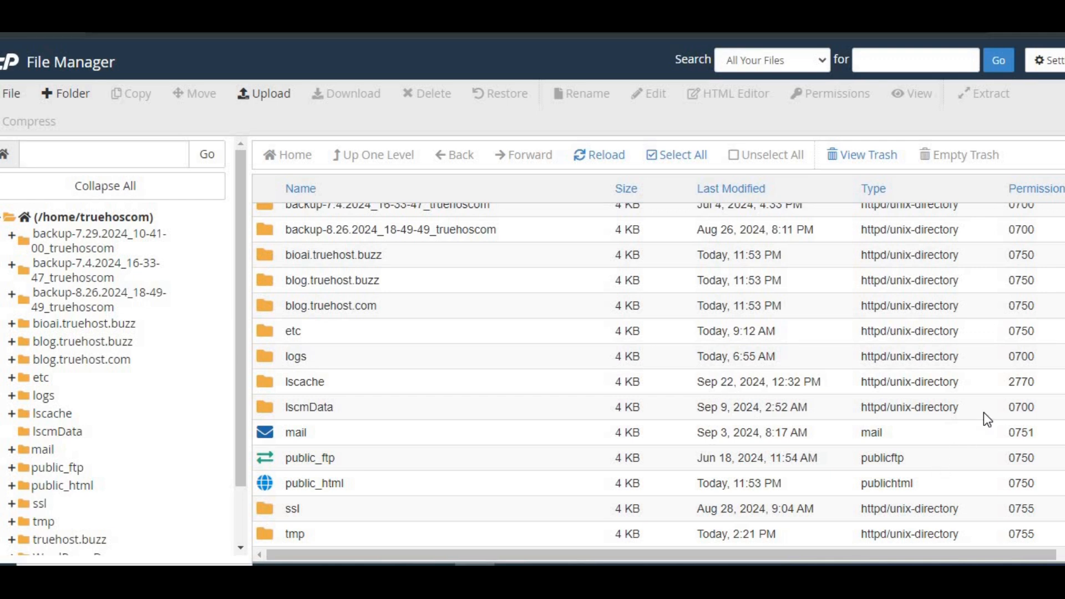
{"action": "right_click", "coordinate": [1011, 389]}
{"action": "left_click", "coordinate": [1004, 415]}
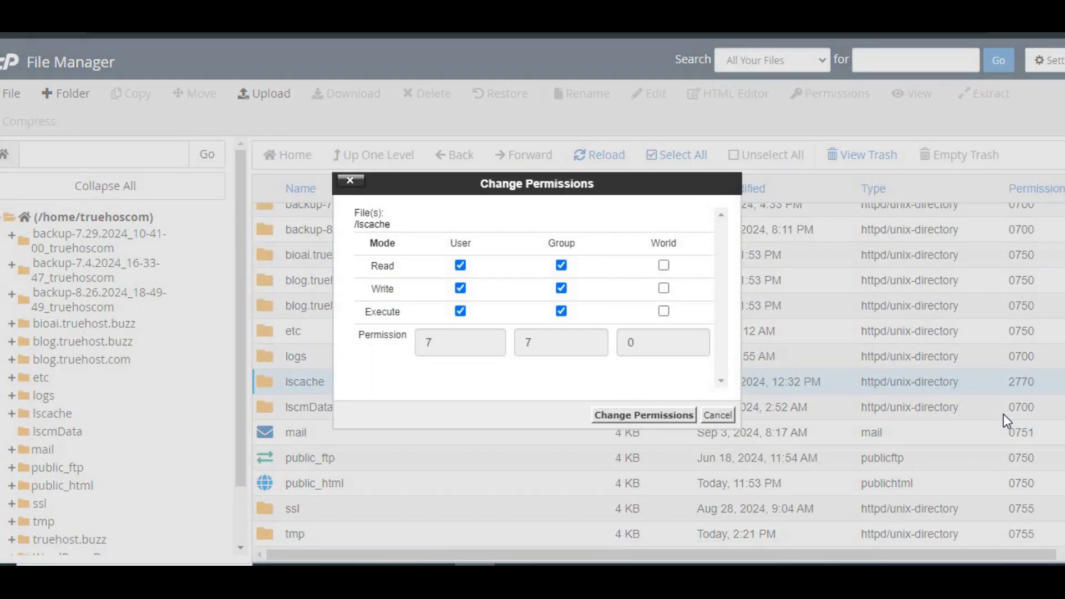
{"action": "left_click", "coordinate": [717, 416]}
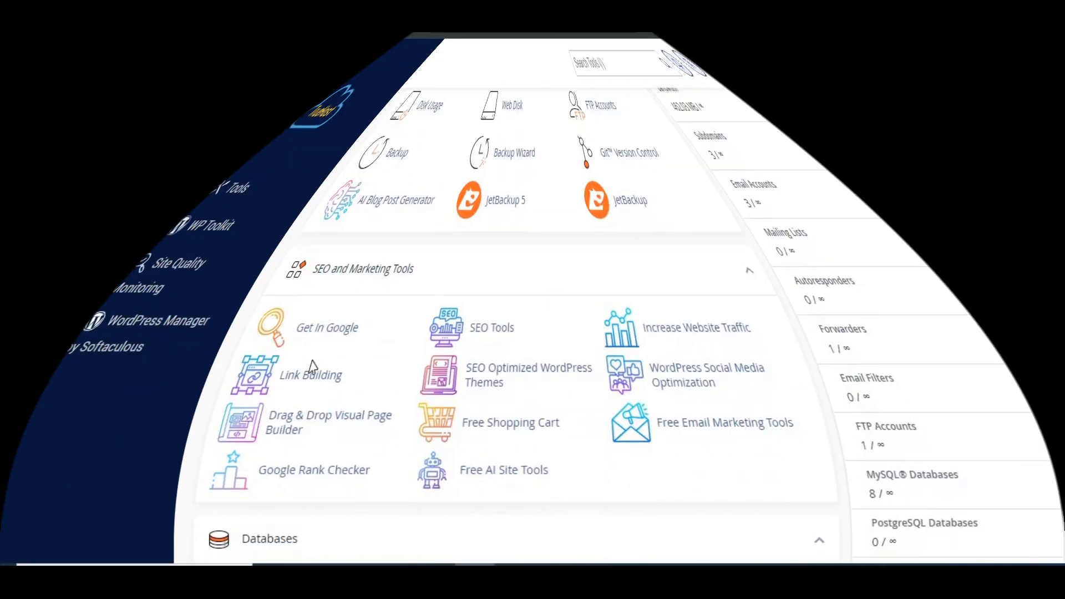
Open the SSL/TLS manager and review the default key type and the key and certificate management options
{"action": "scroll", "coordinate": [284, 366], "scroll_direction": "down", "scroll_amount": 8}
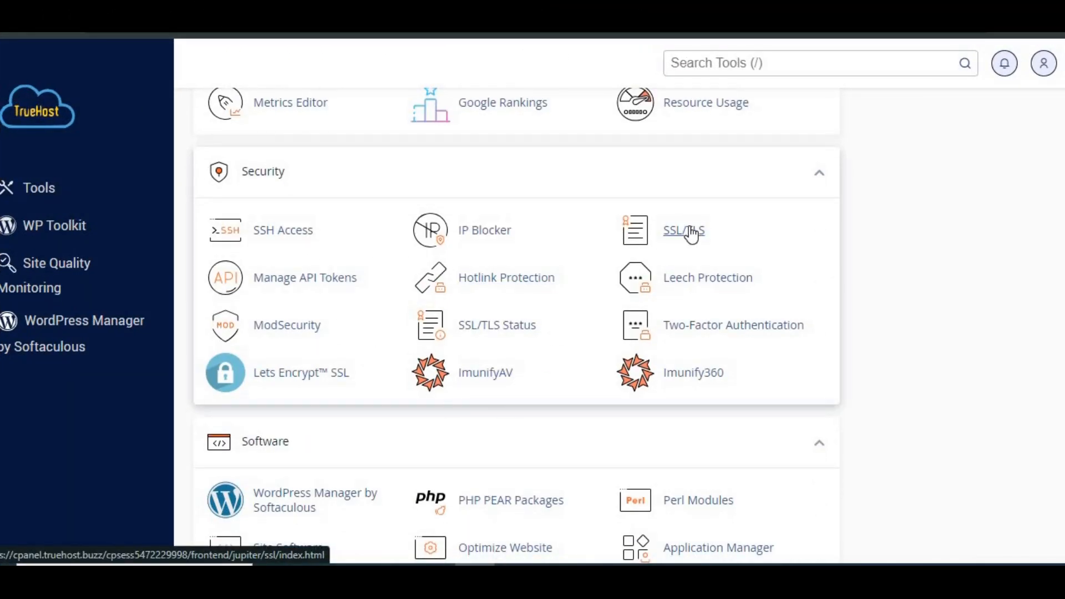
{"action": "left_click", "coordinate": [686, 231]}
{"action": "scroll", "coordinate": [644, 380], "scroll_direction": "down", "scroll_amount": 2}
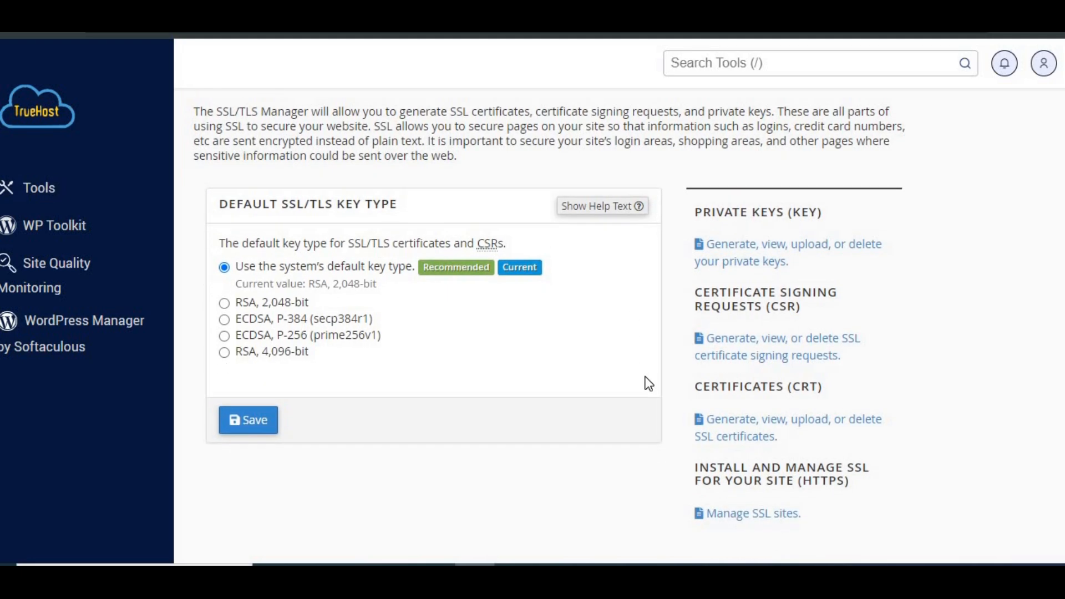
{"action": "scroll", "coordinate": [749, 487], "scroll_direction": "up", "scroll_amount": 1}
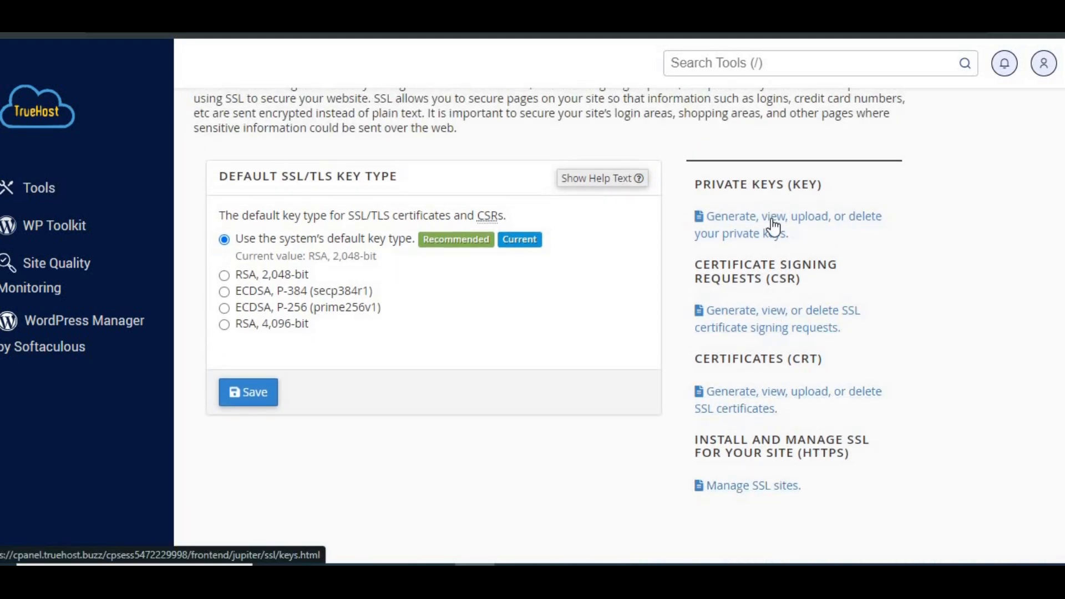
{"action": "scroll", "coordinate": [449, 274], "scroll_direction": "up", "scroll_amount": 2}
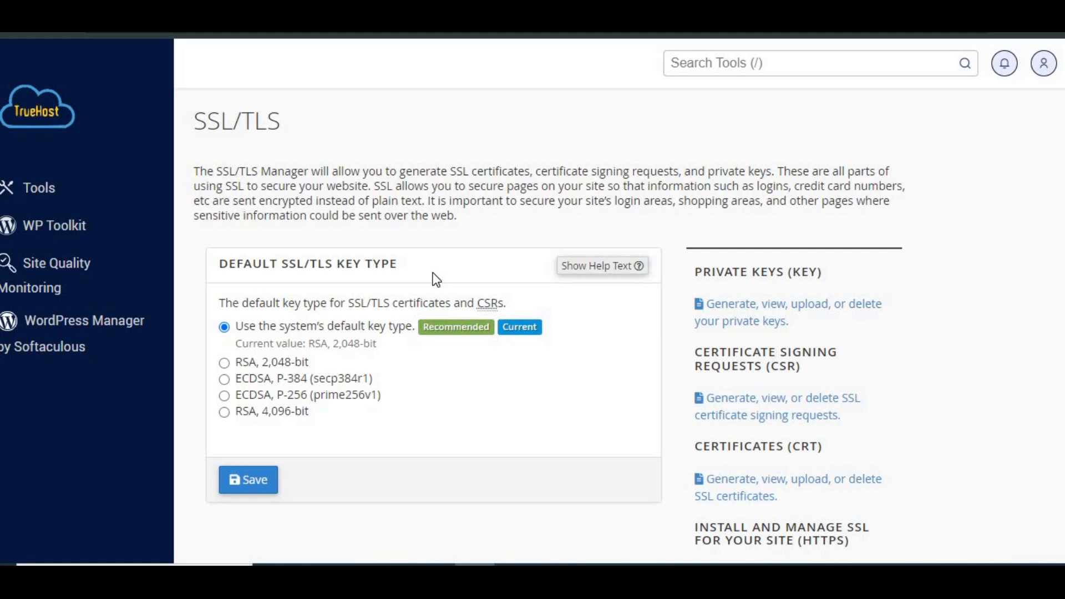
{"action": "scroll", "coordinate": [435, 281], "scroll_direction": "down", "scroll_amount": 2}
Open the SSL site management page and examine the installed SSL websites
{"action": "left_click", "coordinate": [734, 431]}
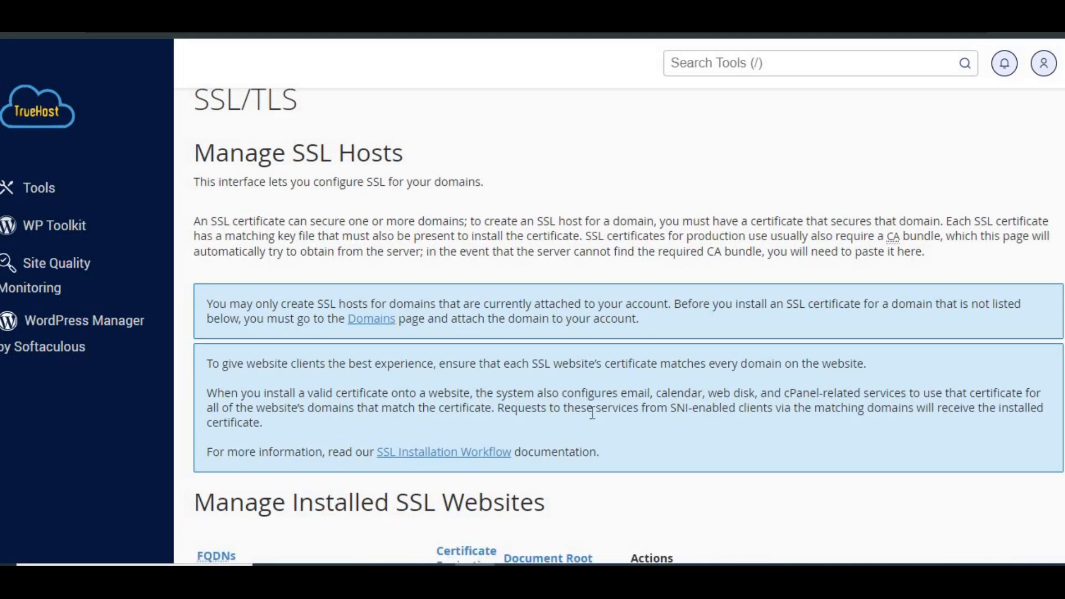
{"action": "scroll", "coordinate": [589, 417], "scroll_direction": "down", "scroll_amount": 10}
{"action": "scroll", "coordinate": [592, 413], "scroll_direction": "down", "scroll_amount": 5}
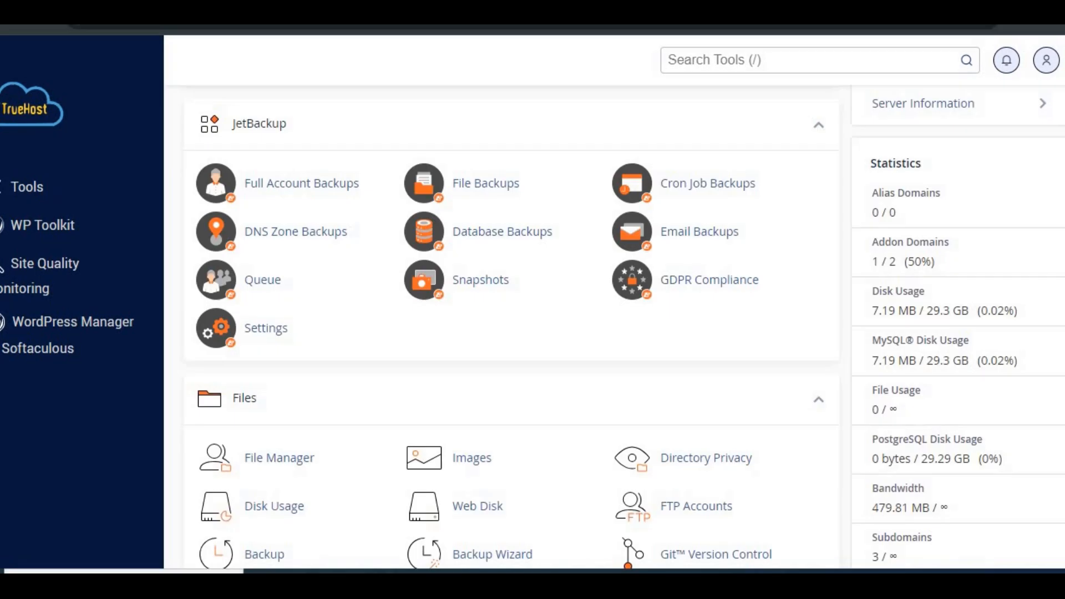
Open Lets Encrypt SSL, review the domains available for issuing a certificate, and return to the tools page
{"action": "scroll", "coordinate": [511, 327], "scroll_direction": "down", "scroll_amount": 4}
{"action": "scroll", "coordinate": [351, 421], "scroll_direction": "down", "scroll_amount": 20}
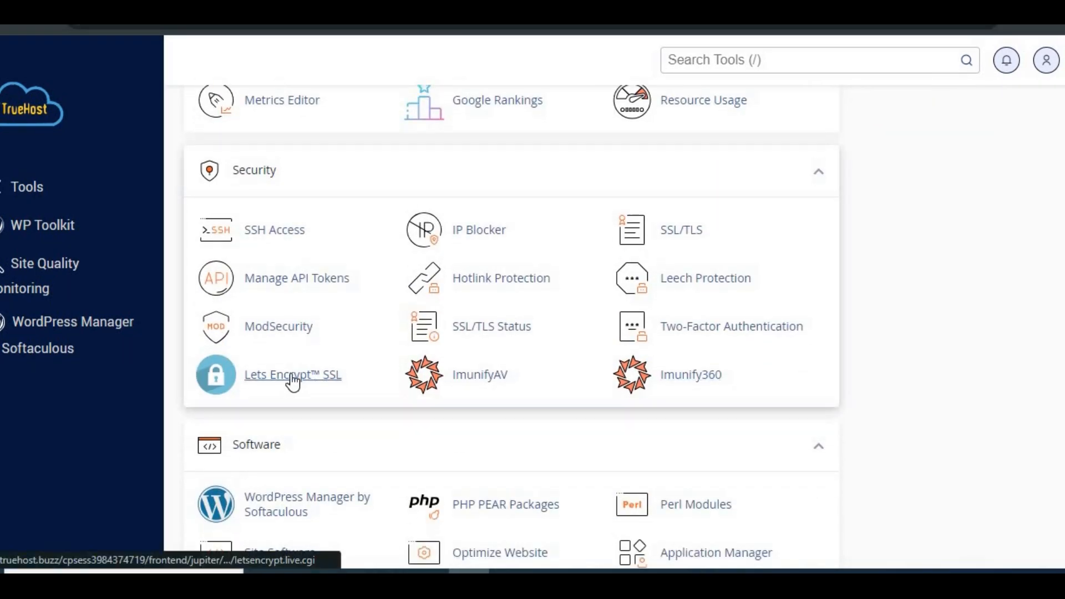
{"action": "left_click", "coordinate": [293, 376]}
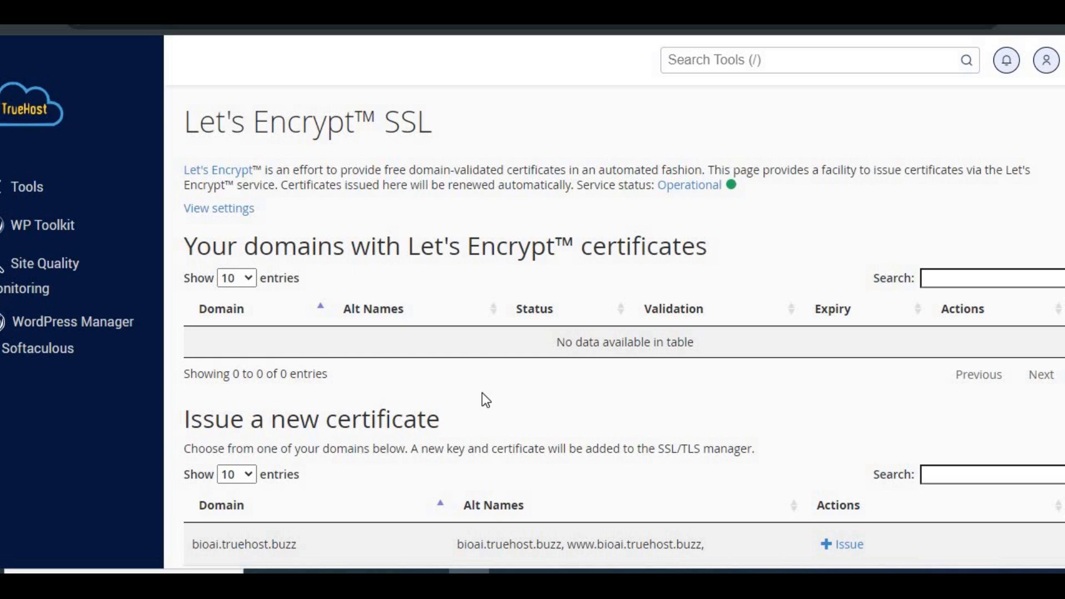
{"action": "scroll", "coordinate": [481, 394], "scroll_direction": "down", "scroll_amount": 6}
{"action": "scroll", "coordinate": [482, 394], "scroll_direction": "up", "scroll_amount": 2}
{"action": "scroll", "coordinate": [483, 398], "scroll_direction": "up", "scroll_amount": 4}
{"action": "key", "text": "alt+Left"}
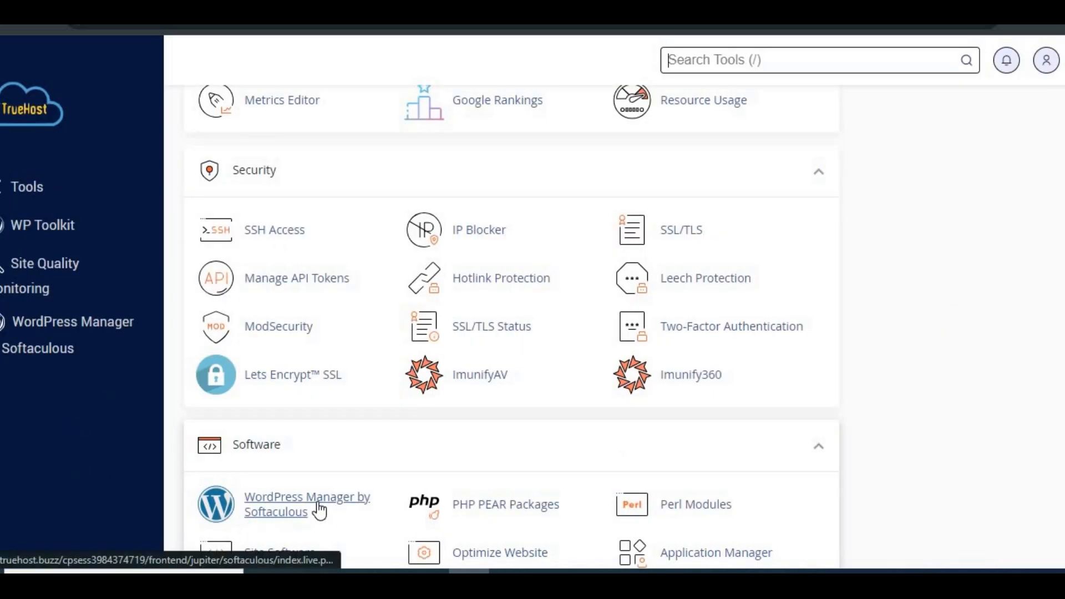
Open the SSL/TLS Status page and run AutoSSL for the account's domains
{"action": "left_click", "coordinate": [487, 329]}
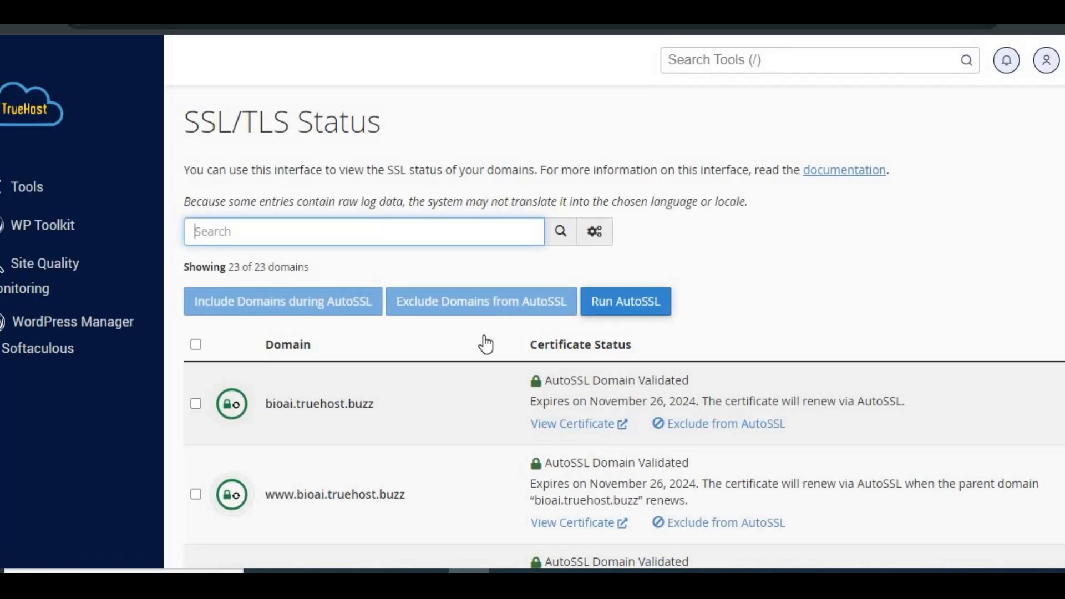
{"action": "left_click", "coordinate": [624, 308]}
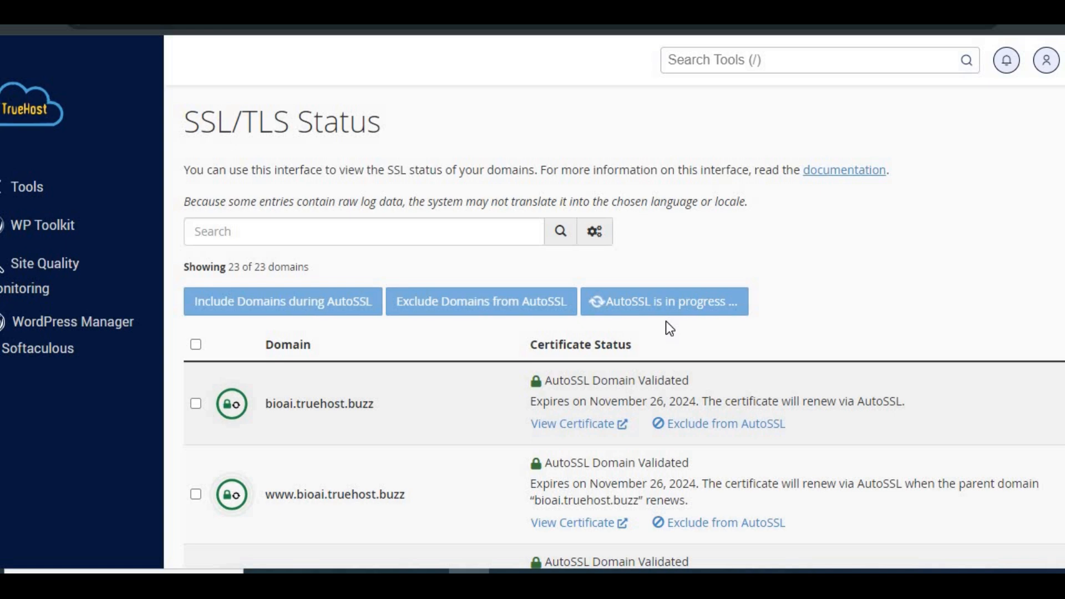
{"action": "scroll", "coordinate": [666, 321], "scroll_direction": "down", "scroll_amount": 1}
For installing an SSL website, browse the saved certificates and use the truehost.buzz certificate with expiration 9/16/24
{"action": "scroll", "coordinate": [668, 323], "scroll_direction": "down", "scroll_amount": 20}
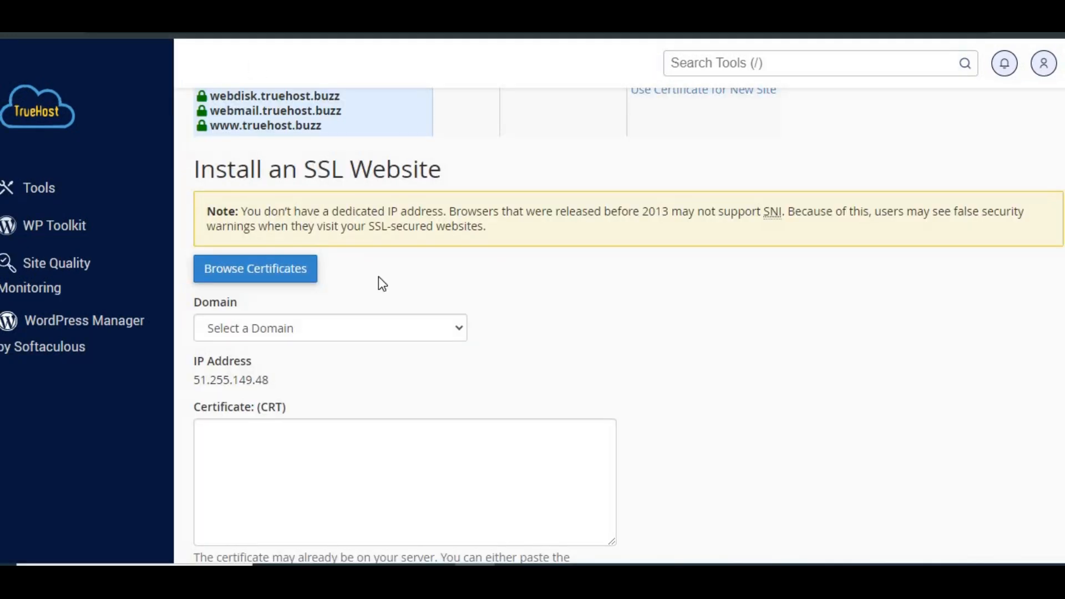
{"action": "scroll", "coordinate": [381, 281], "scroll_direction": "down", "scroll_amount": 1}
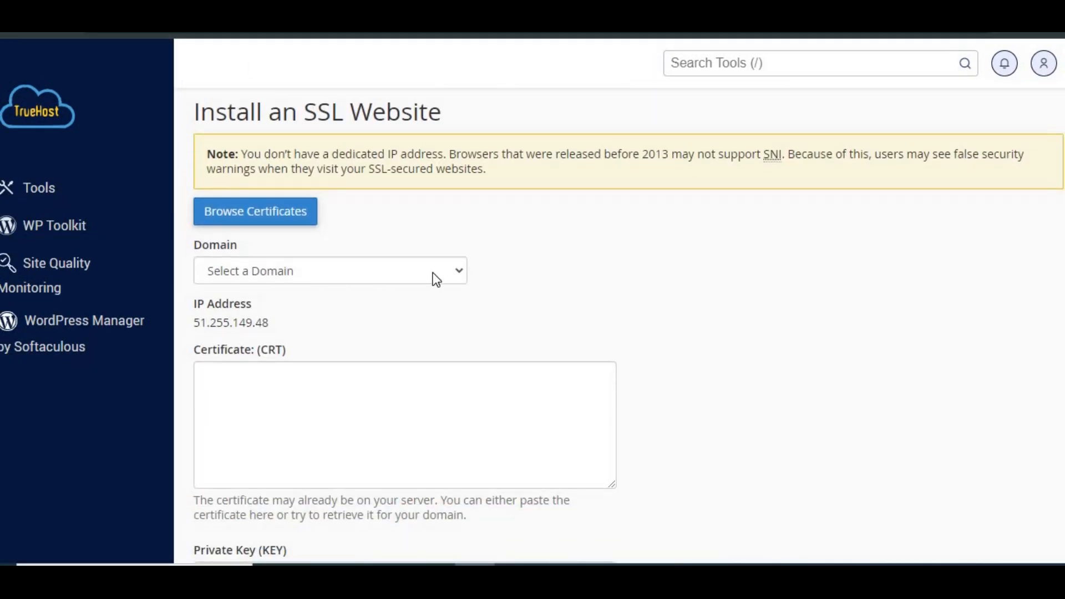
{"action": "left_click", "coordinate": [458, 272]}
{"action": "left_click", "coordinate": [458, 272]}
{"action": "left_click", "coordinate": [268, 218]}
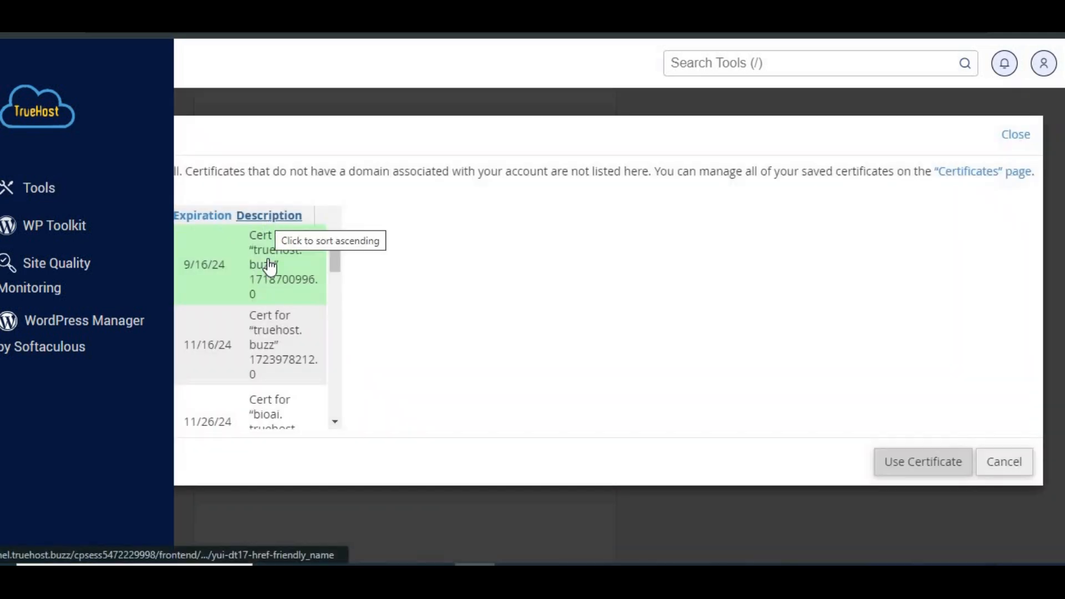
{"action": "mouse_move", "coordinate": [335, 257]}
{"action": "left_mouse_down"}
{"action": "mouse_move", "coordinate": [352, 321]}
{"action": "mouse_move", "coordinate": [346, 245]}
{"action": "left_mouse_up"}
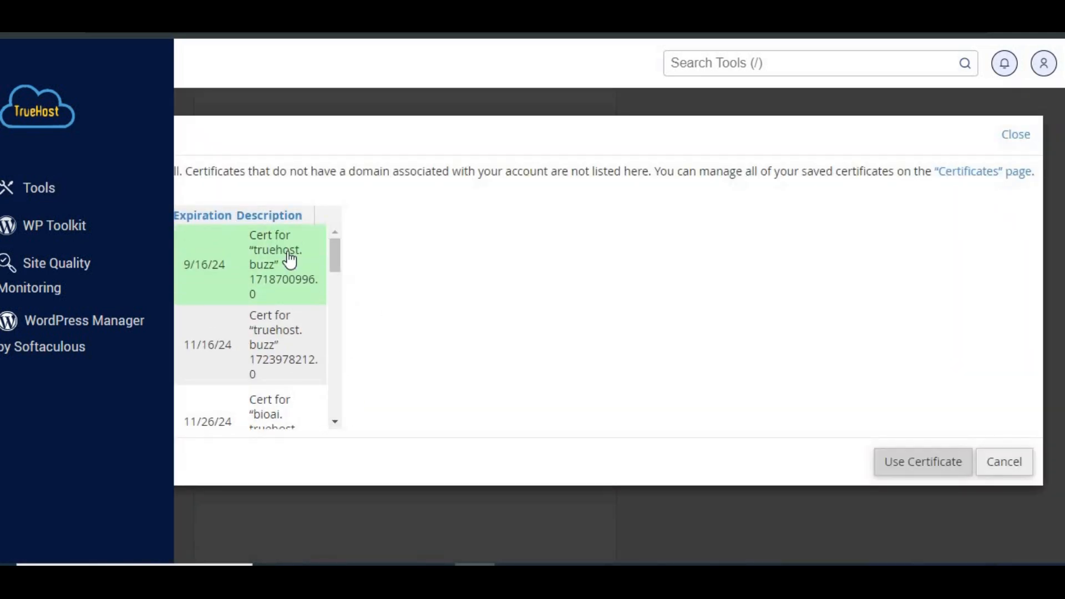
{"action": "left_click", "coordinate": [895, 464]}
{"action": "scroll", "coordinate": [643, 408], "scroll_direction": "down", "scroll_amount": 8}
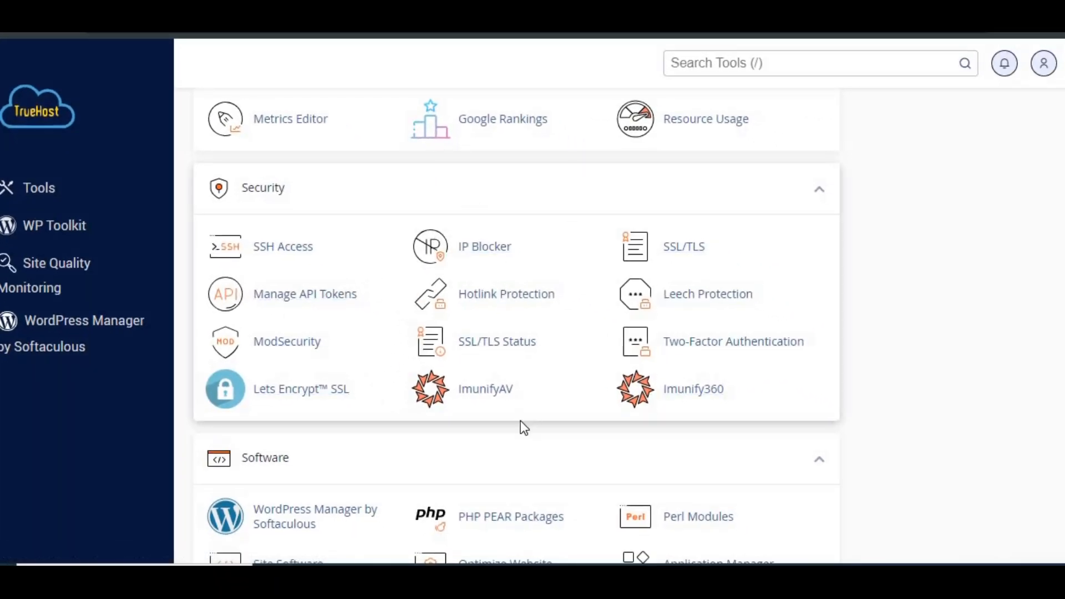
{"action": "scroll", "coordinate": [521, 426], "scroll_direction": "down", "scroll_amount": 1}
{"action": "scroll", "coordinate": [522, 429], "scroll_direction": "up", "scroll_amount": 1}
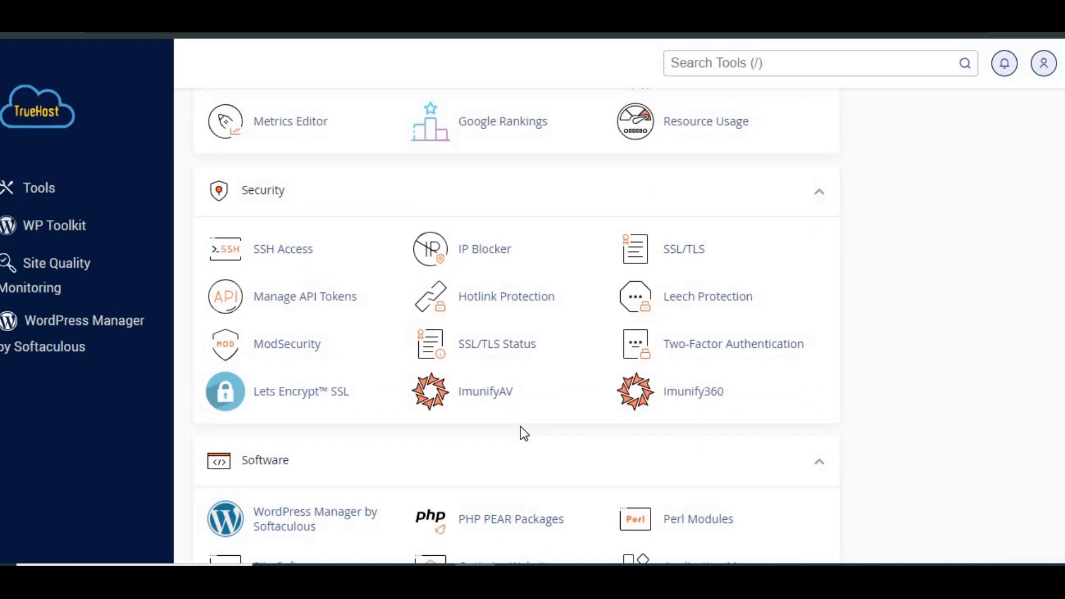